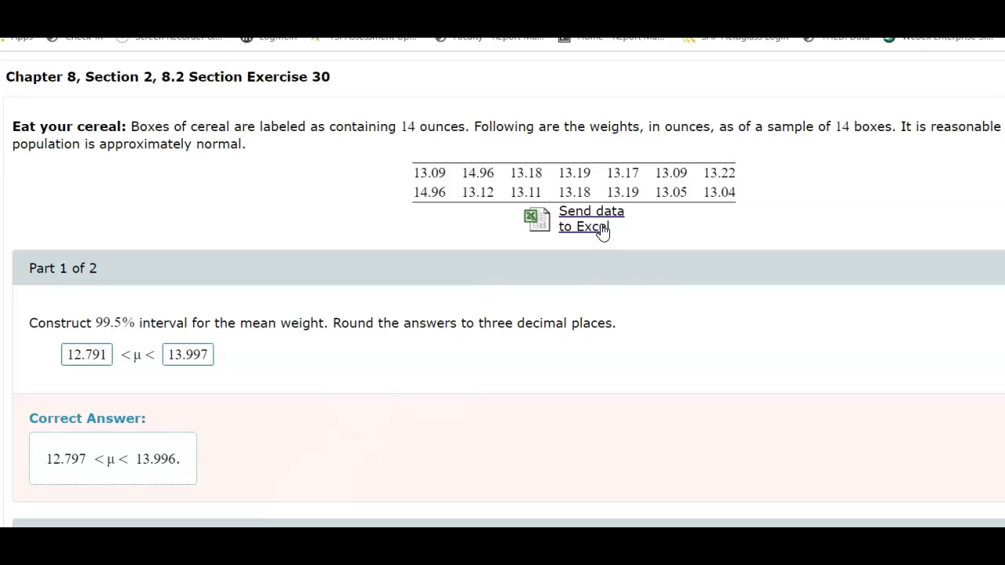
Step: Send the cereal weight data to Excel, open the exported workbook and place its window over the exercise page
click(601, 227)
click(351, 474)
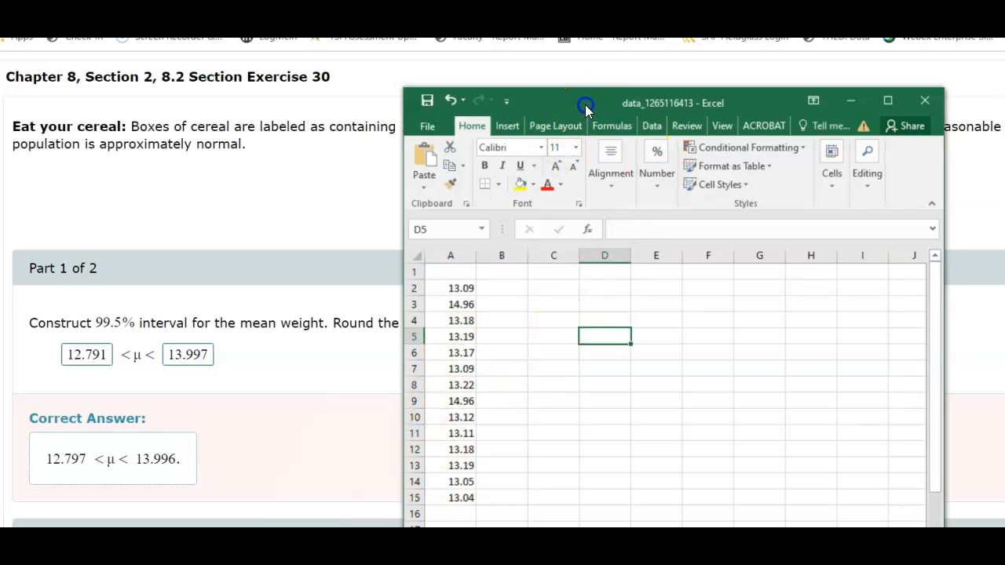
drag(583, 103, 586, 72)
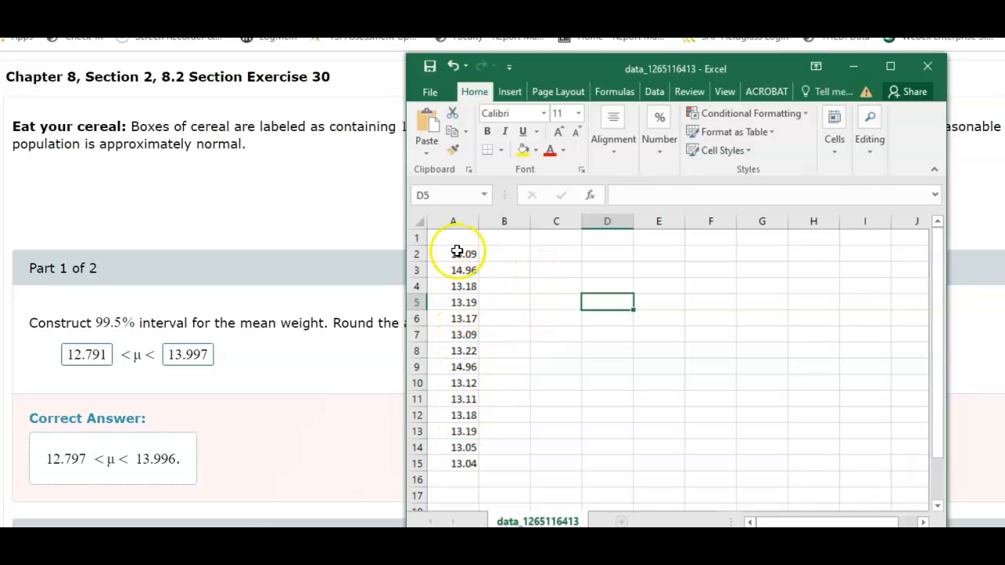
Step: Label cell C3 "mean" and calculate the average of A2:A15 in D3 with the AVERAGE function
click(559, 270)
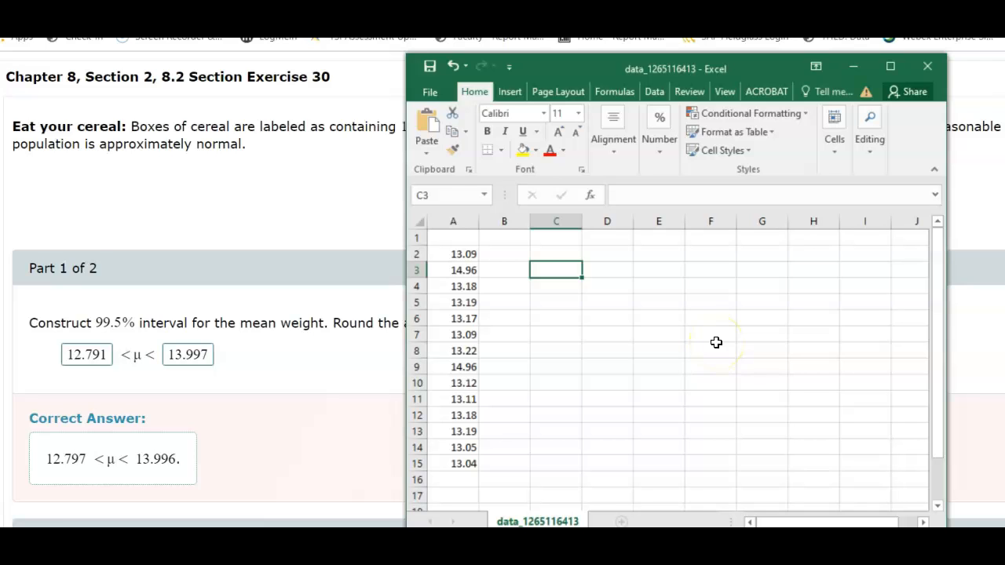
text(mean)
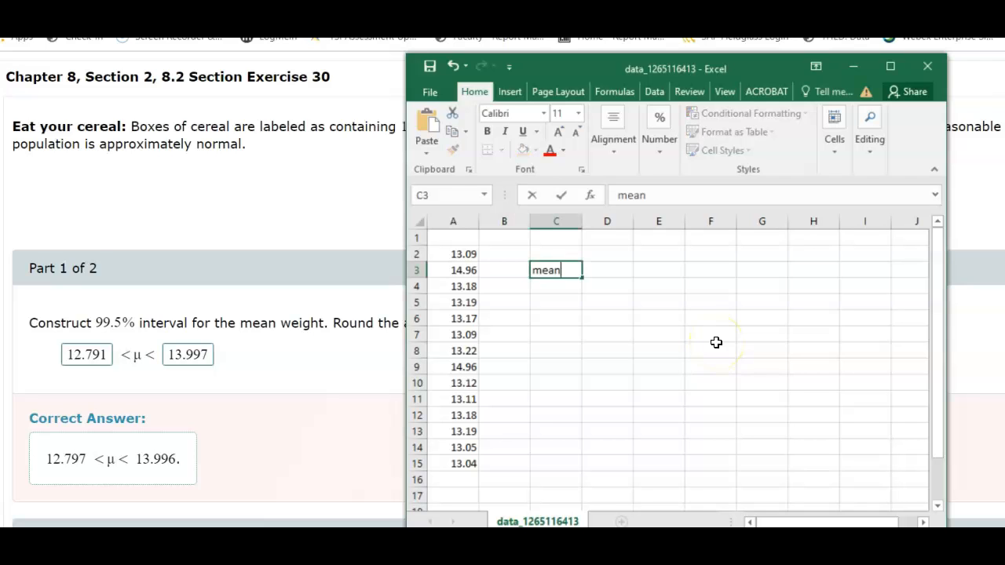
key(Tab)
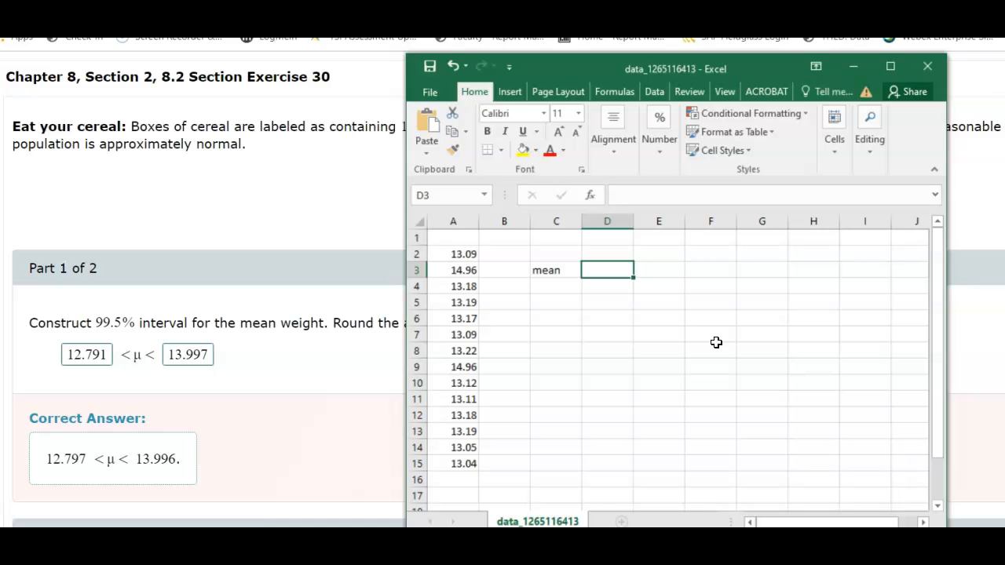
text(=)
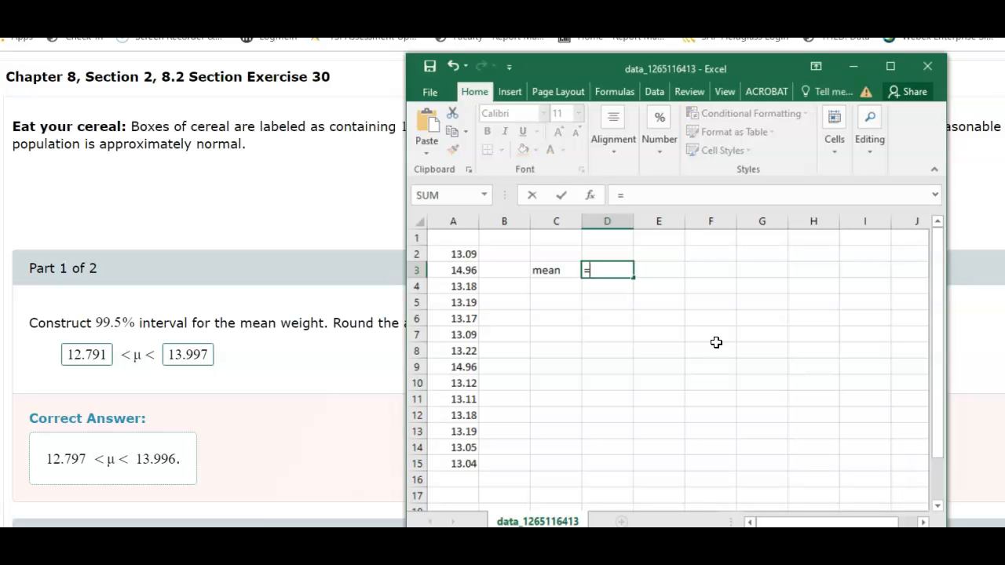
text(average)
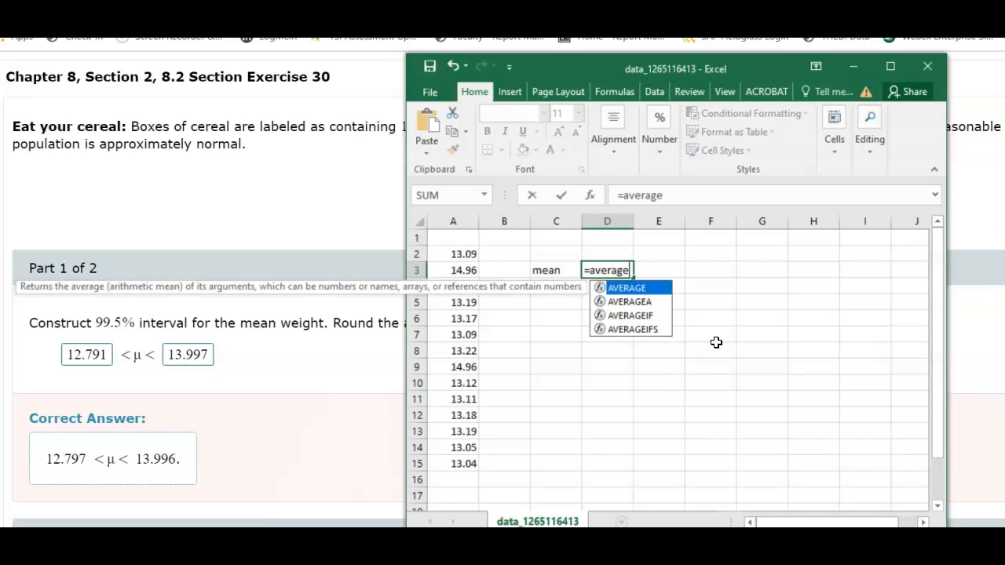
text(()
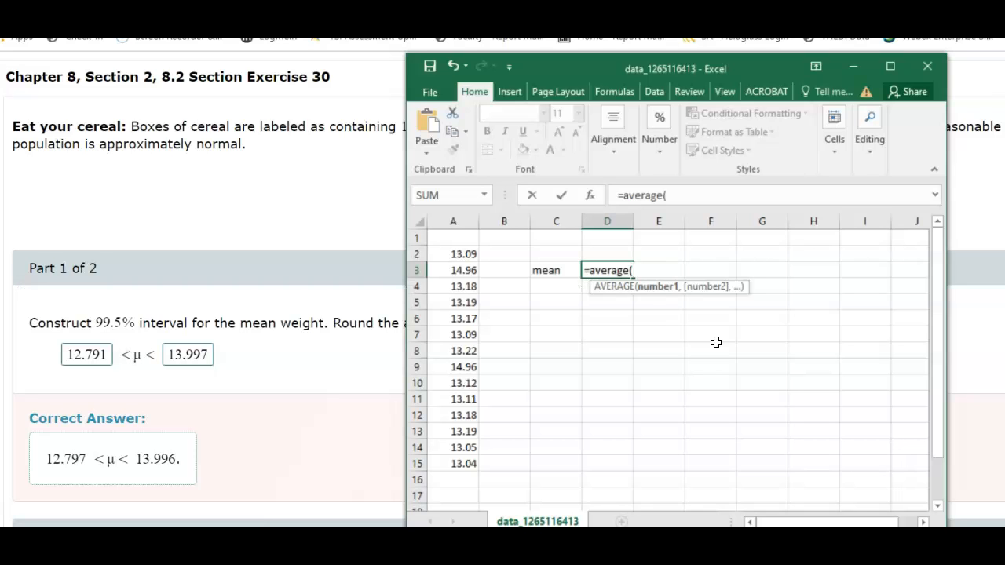
click(454, 254)
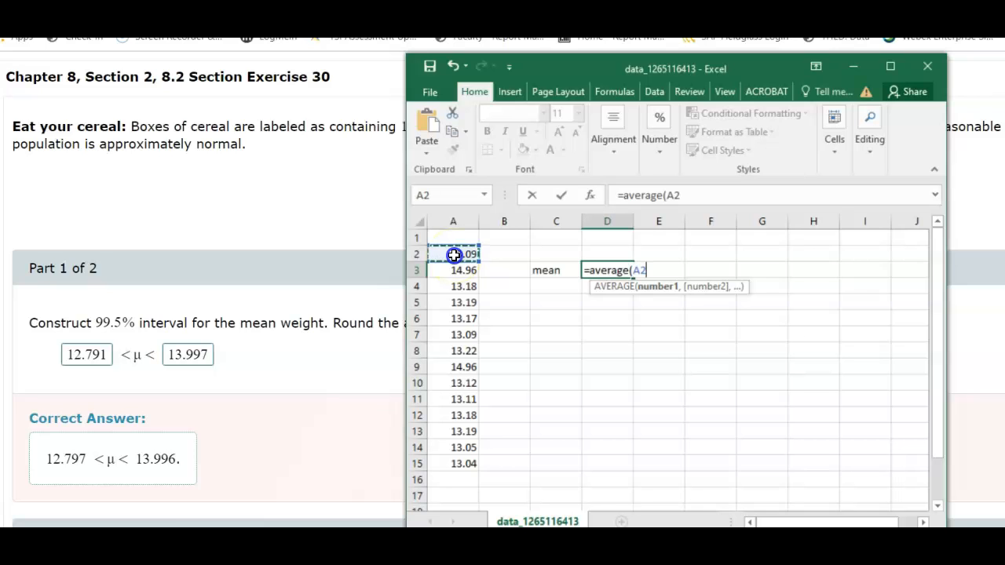
drag(453, 254, 474, 458)
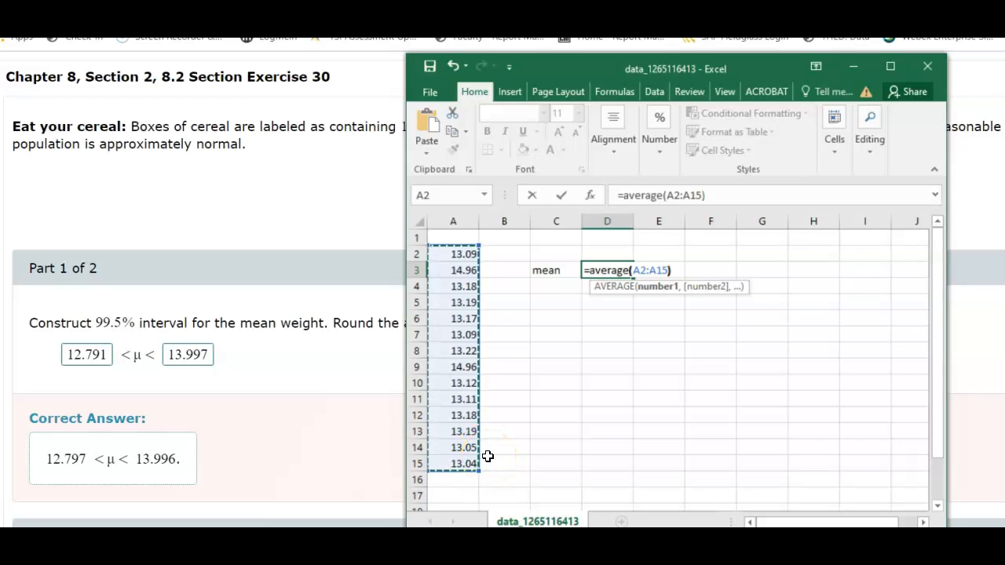
text())
key(Return)
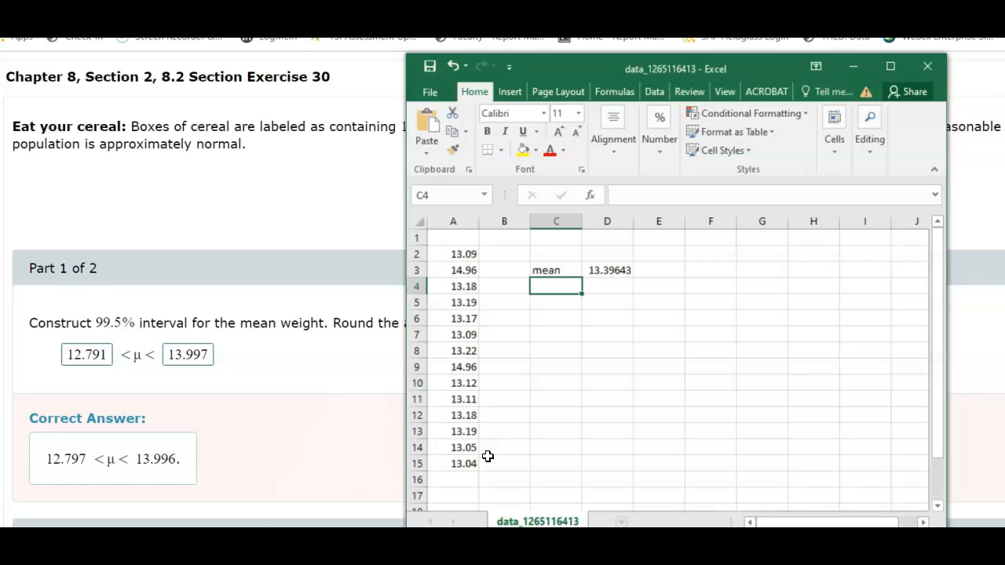
Step: Label cell C4 "standard dev" and calculate the sample standard deviation of A2:A15 in D4 with STDEV.S
text(standard dev)
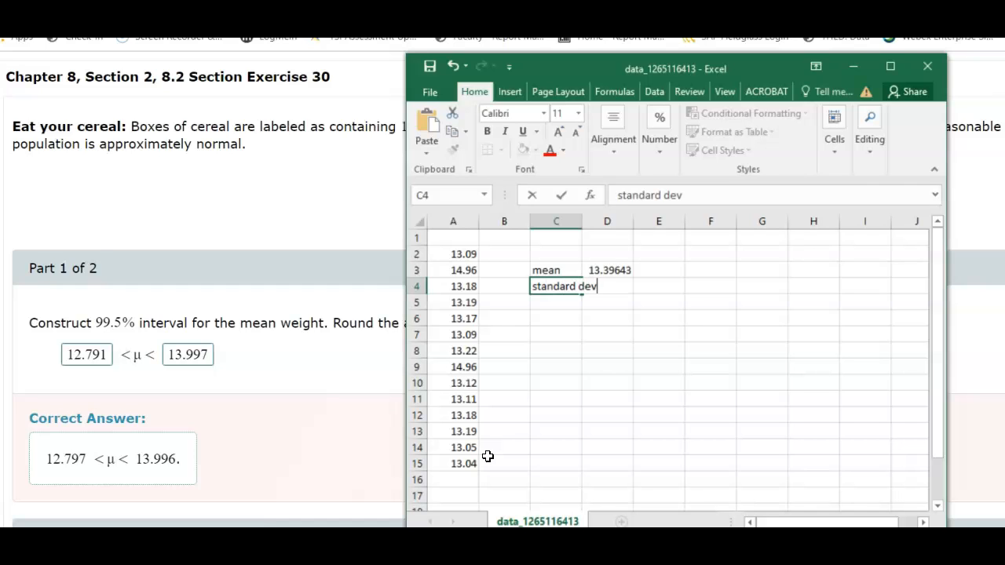
key(Return)
key(Up)
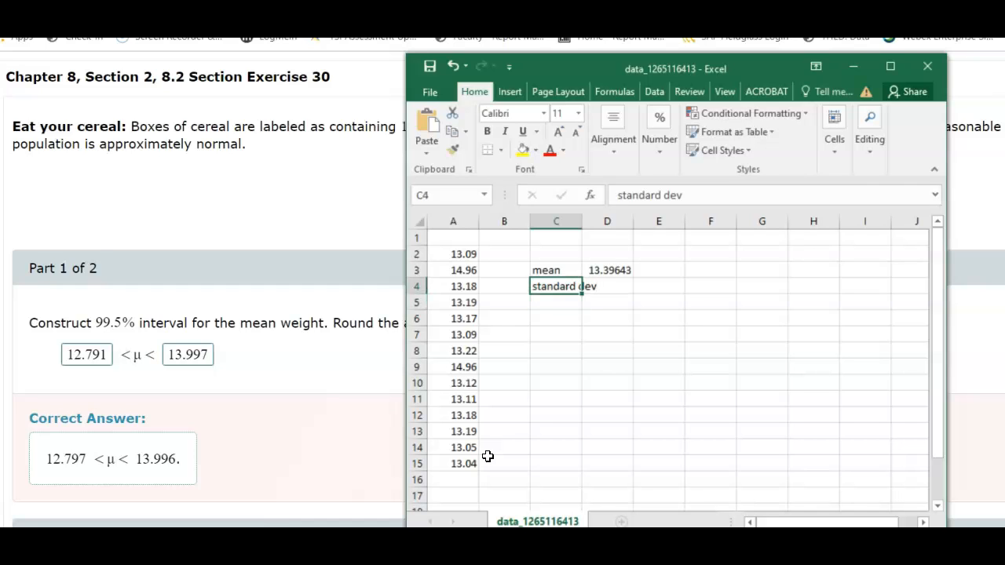
key(Right)
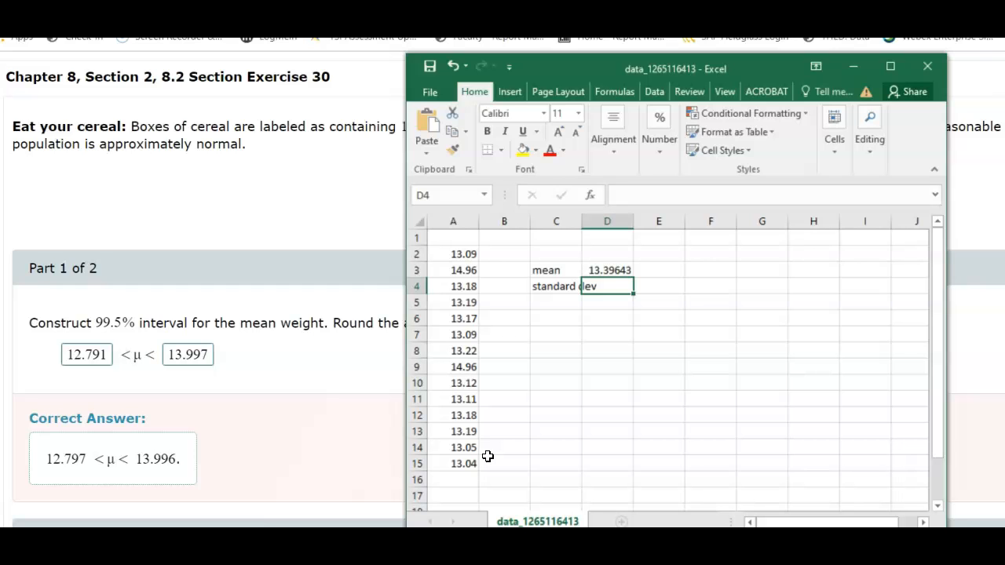
text(=stdev)
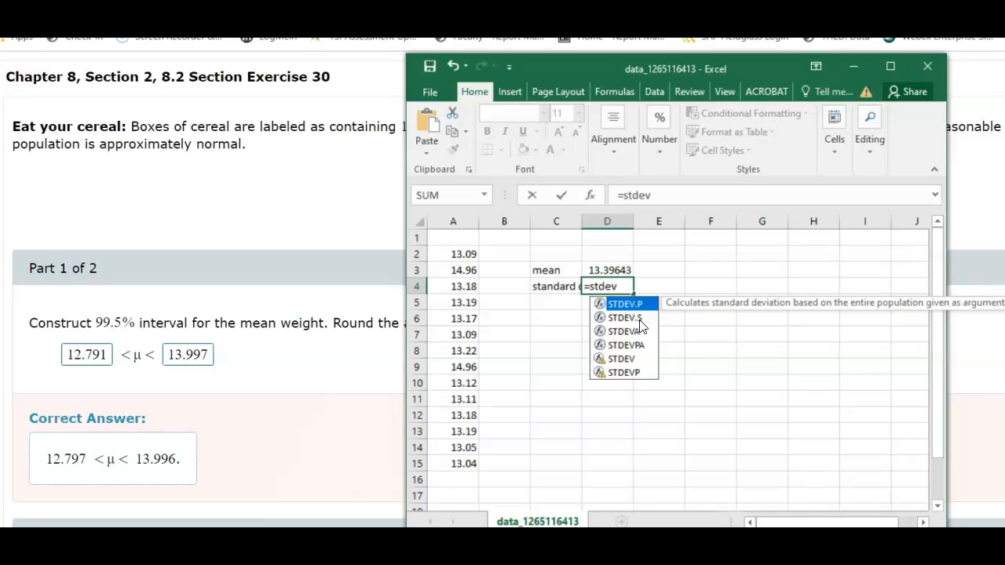
text(.)
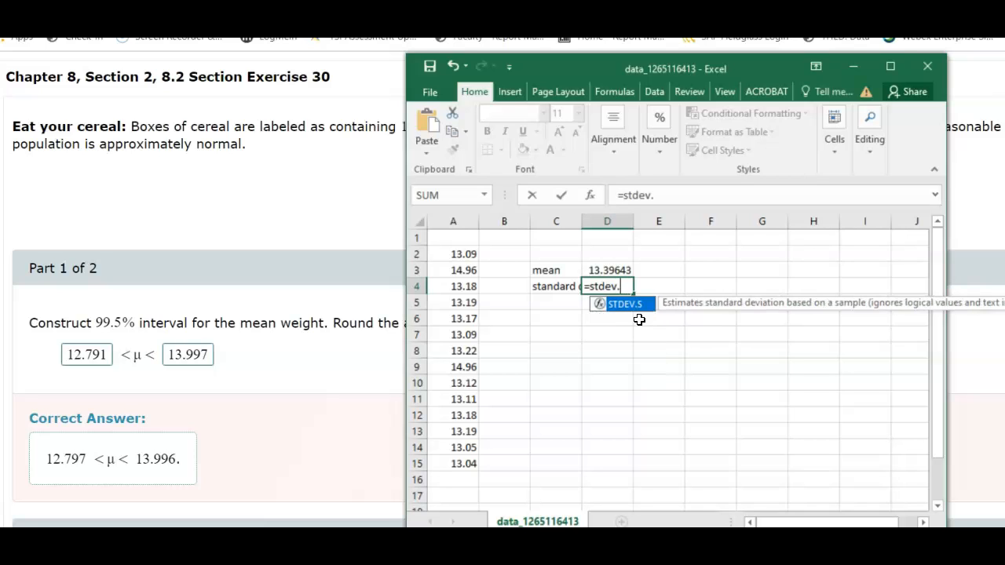
text(s()
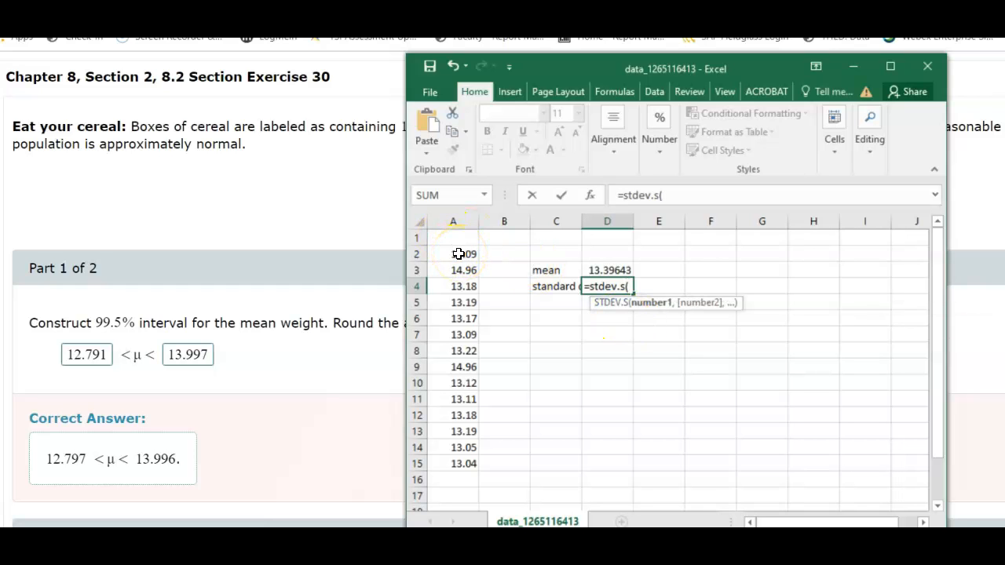
drag(459, 253, 467, 462)
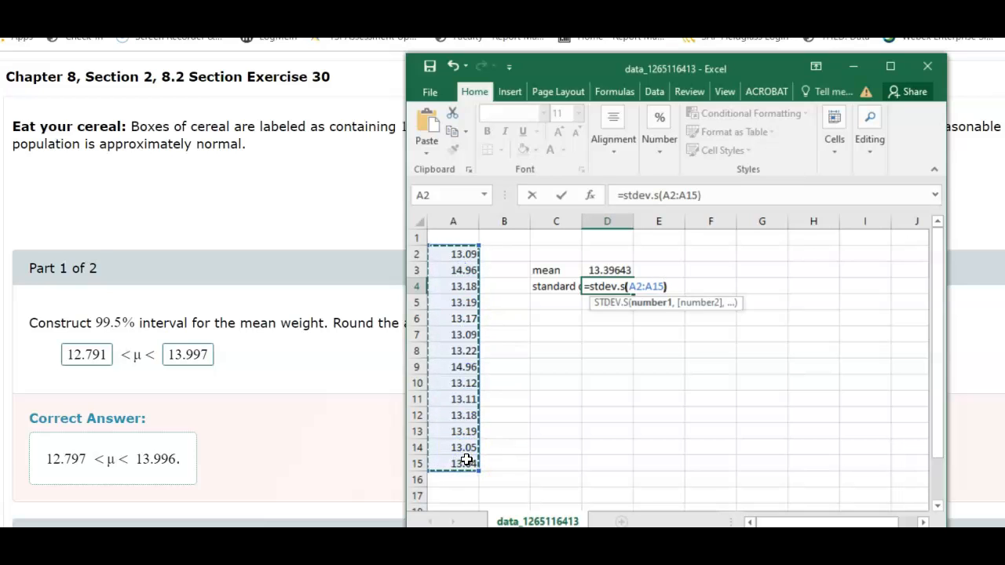
key(Return)
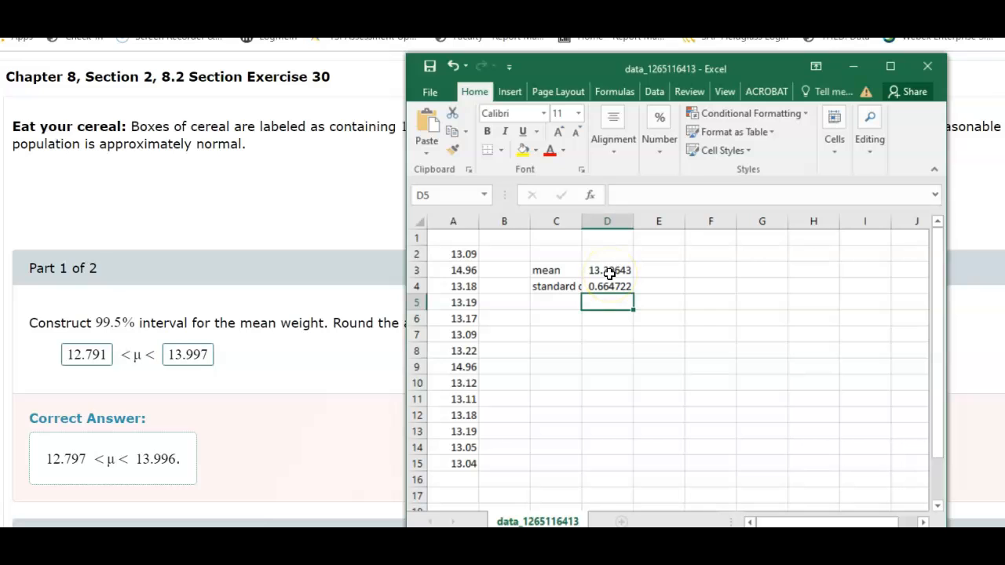
Step: Format the mean and standard deviation in D3:D4 to show three decimal places
drag(610, 271, 610, 286)
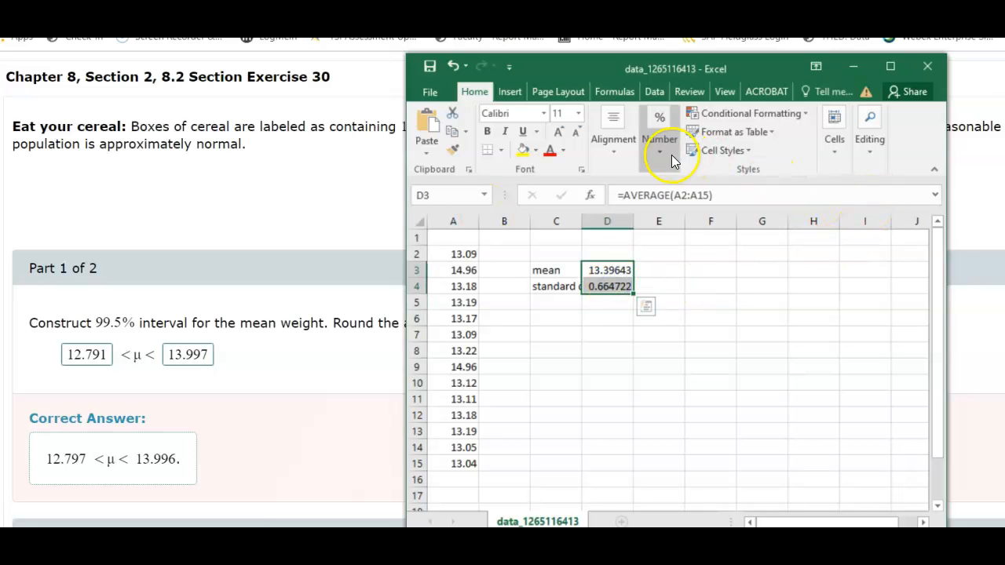
click(610, 149)
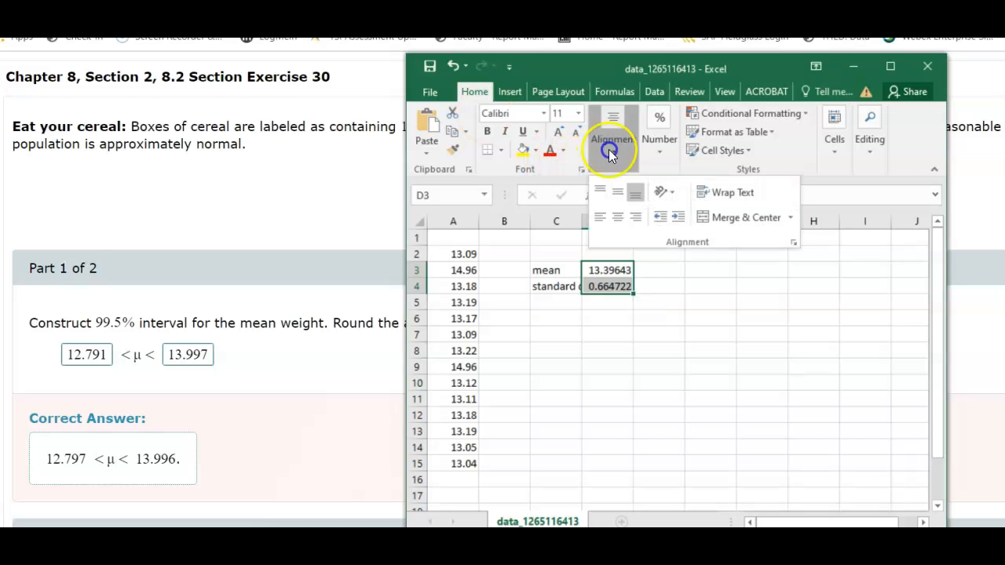
click(658, 149)
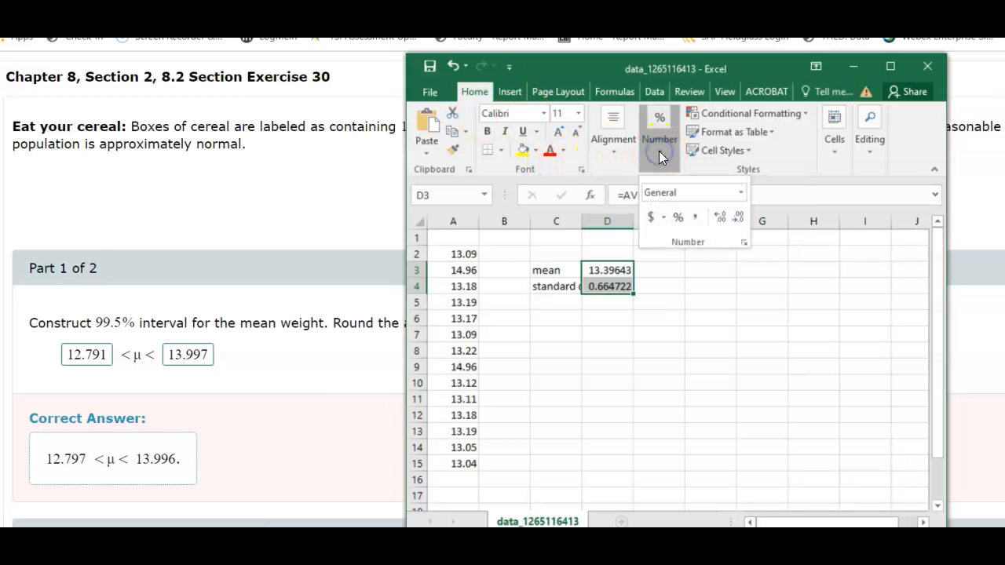
click(739, 217)
click(739, 217)
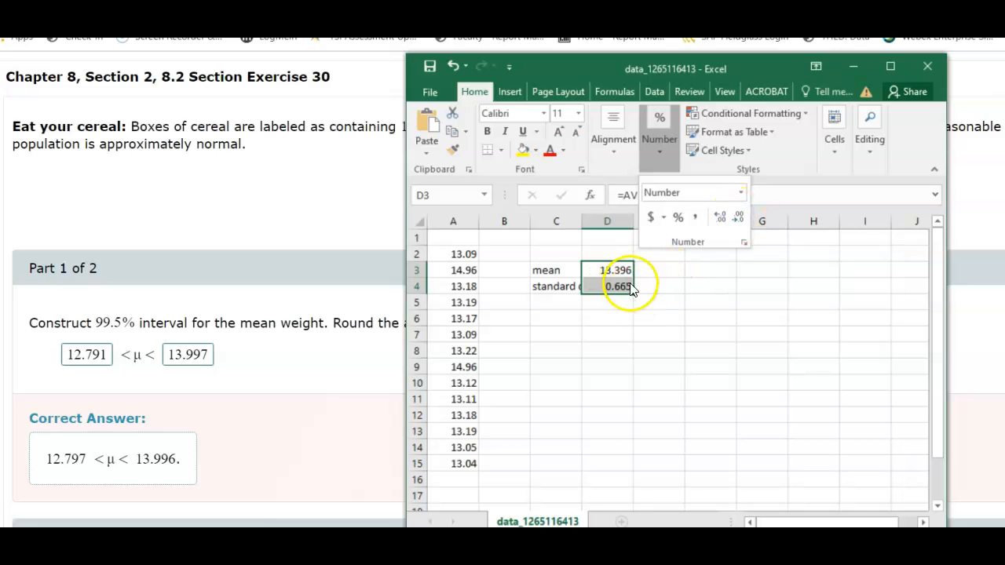
click(657, 264)
click(651, 269)
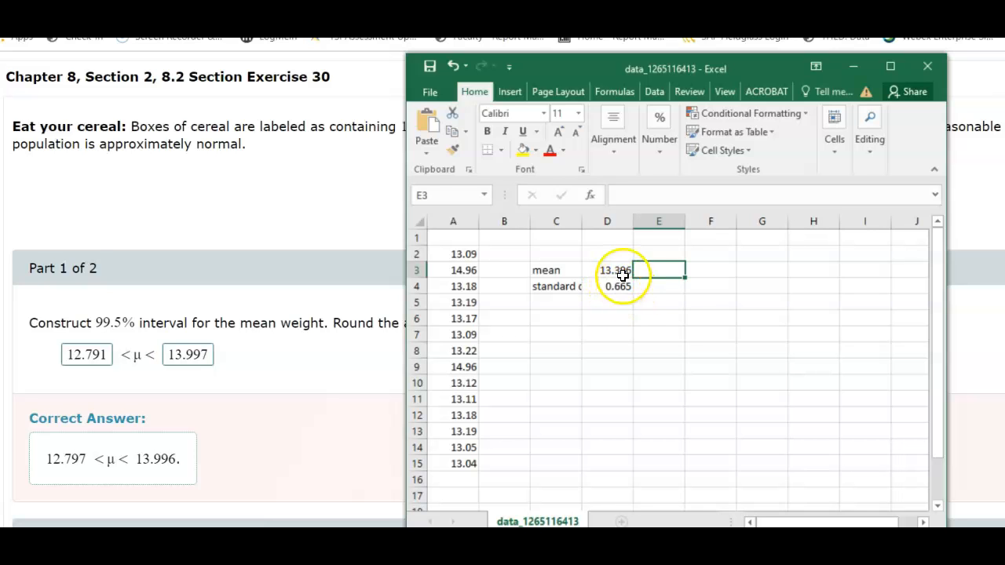
click(676, 309)
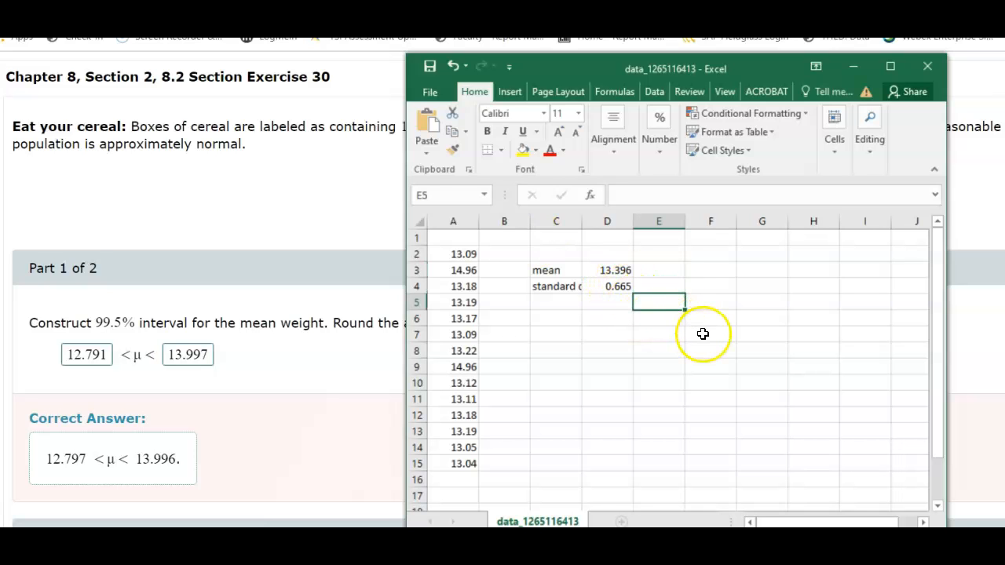
Step: Switch to the t-distribution table PDF and highlight the critical value for 13 degrees of freedom at the 99.5% confidence level
click(308, 384)
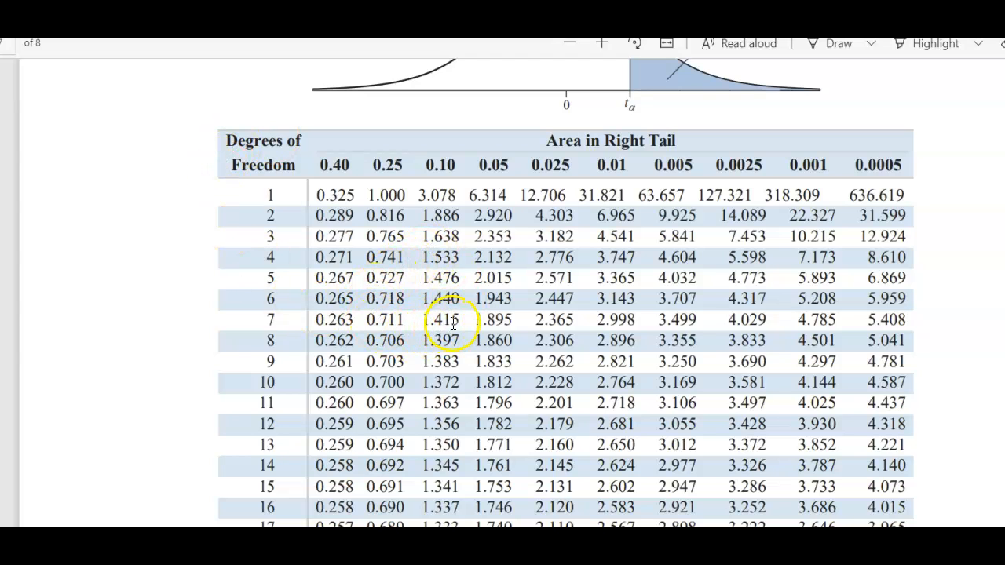
scroll(454, 322, down, 10)
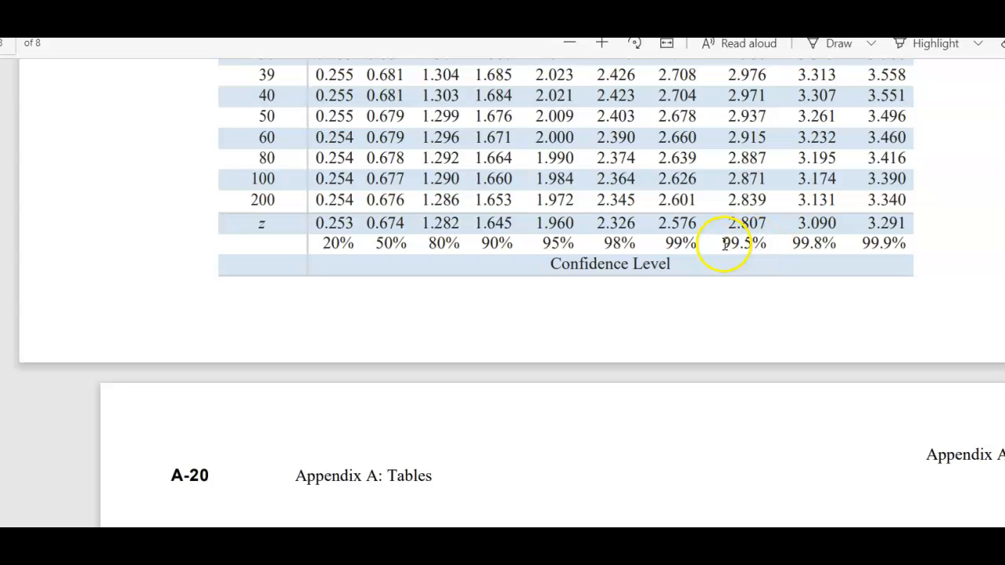
scroll(729, 245, up, 3)
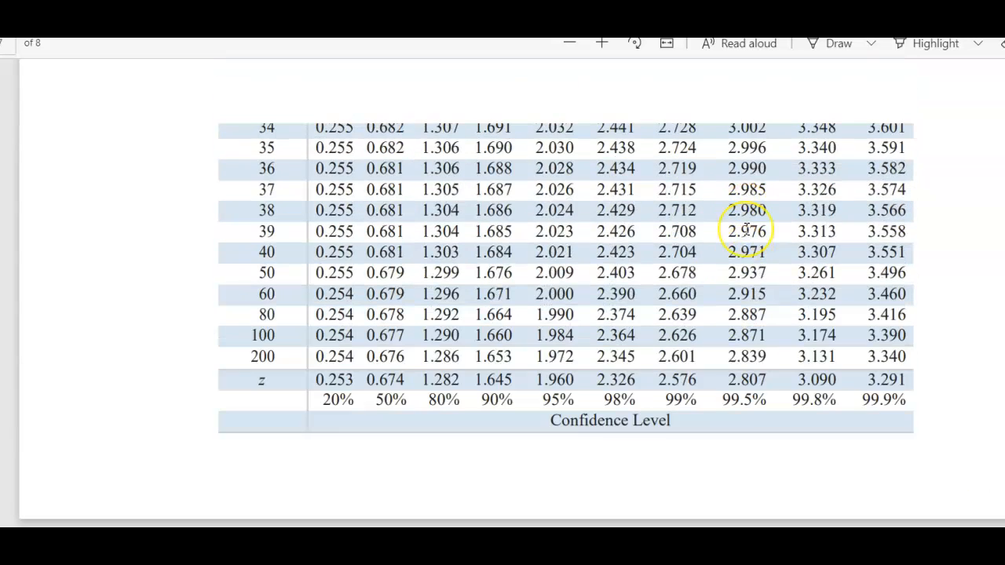
scroll(748, 233, up, 4)
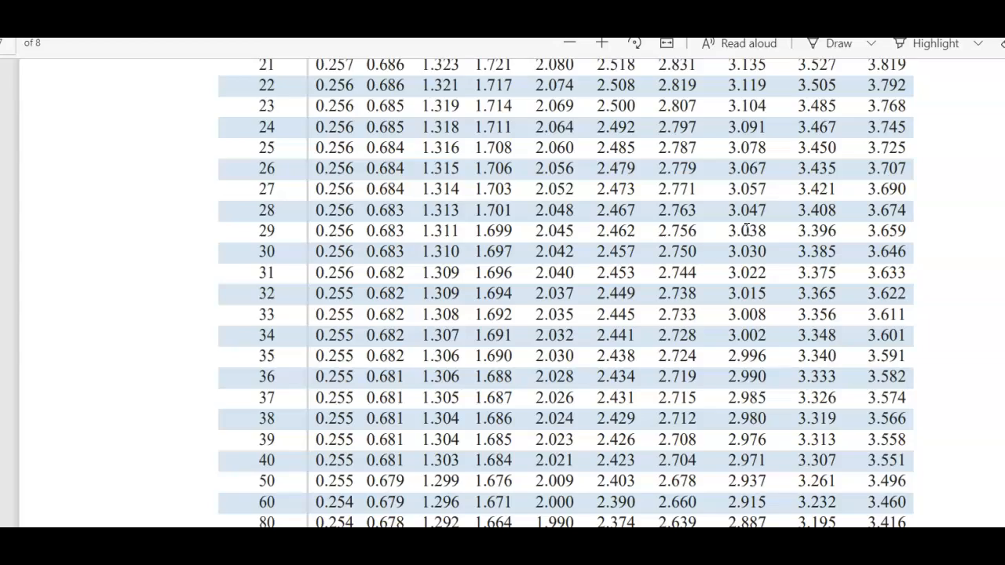
scroll(747, 233, up, 4)
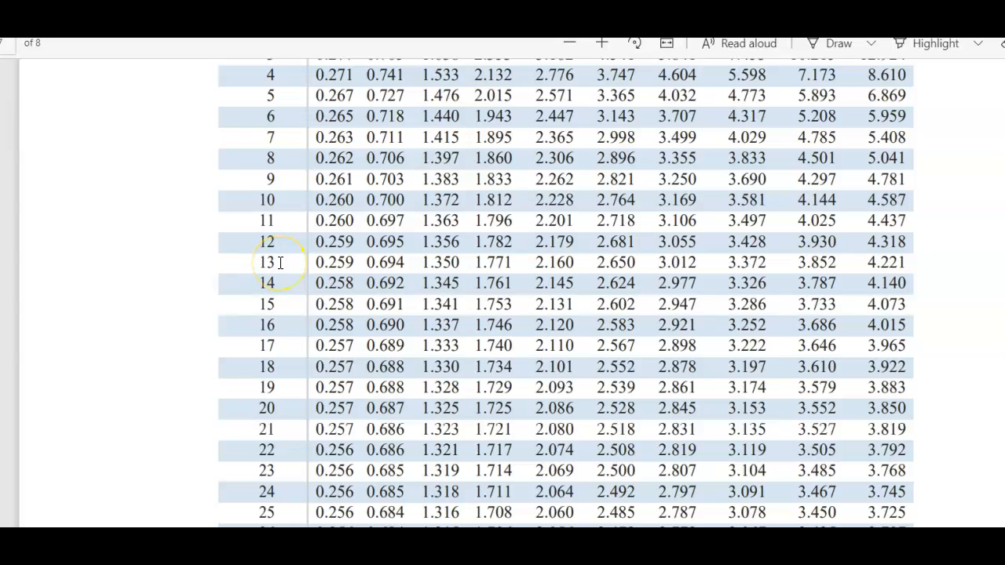
click(762, 263)
drag(763, 263, 724, 262)
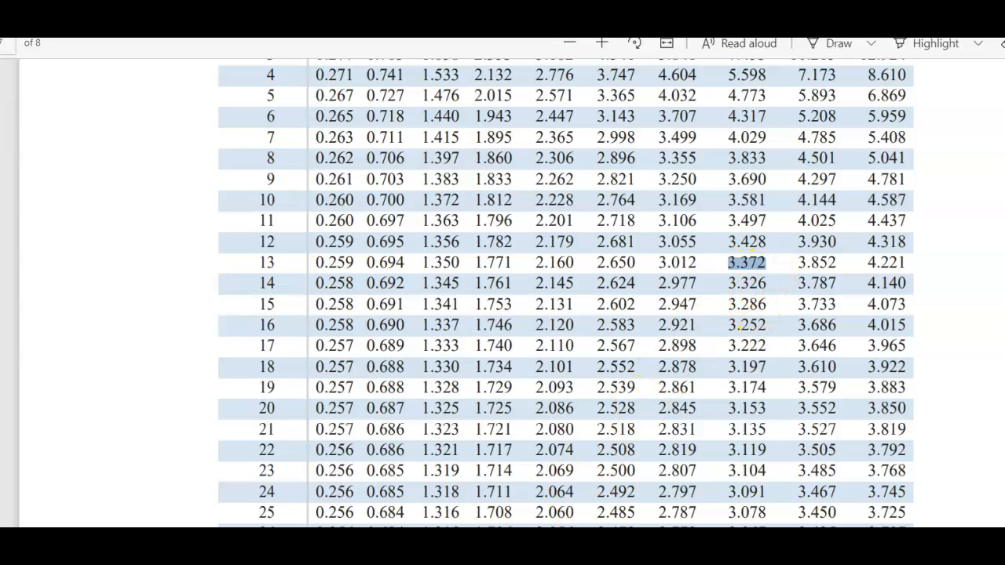
Step: Switch back to the Excel workbook beside the cereal exercise and begin the lower bound in F4 with 13.396-3.372
key(alt+Tab)
click(710, 285)
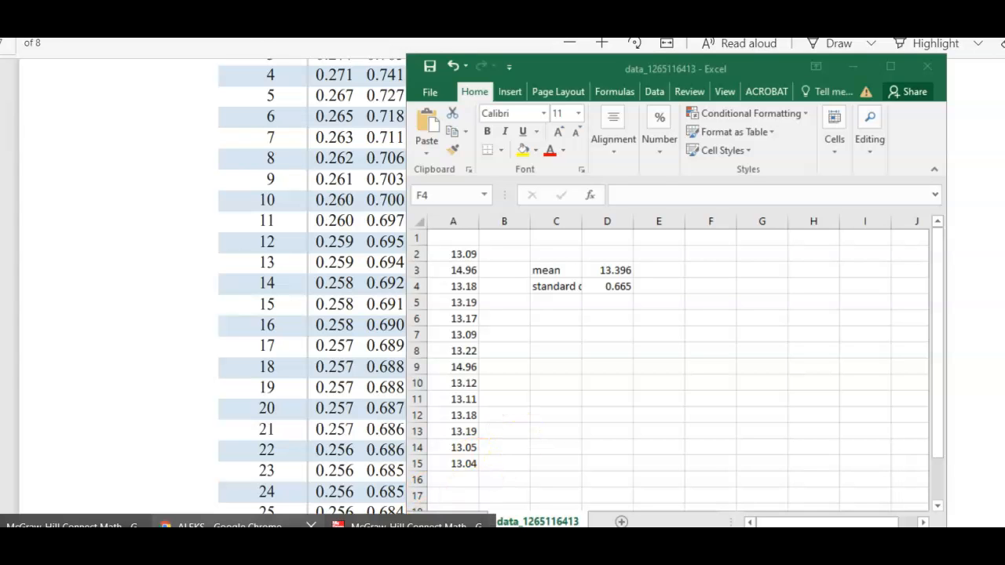
click(237, 524)
key(alt+Tab)
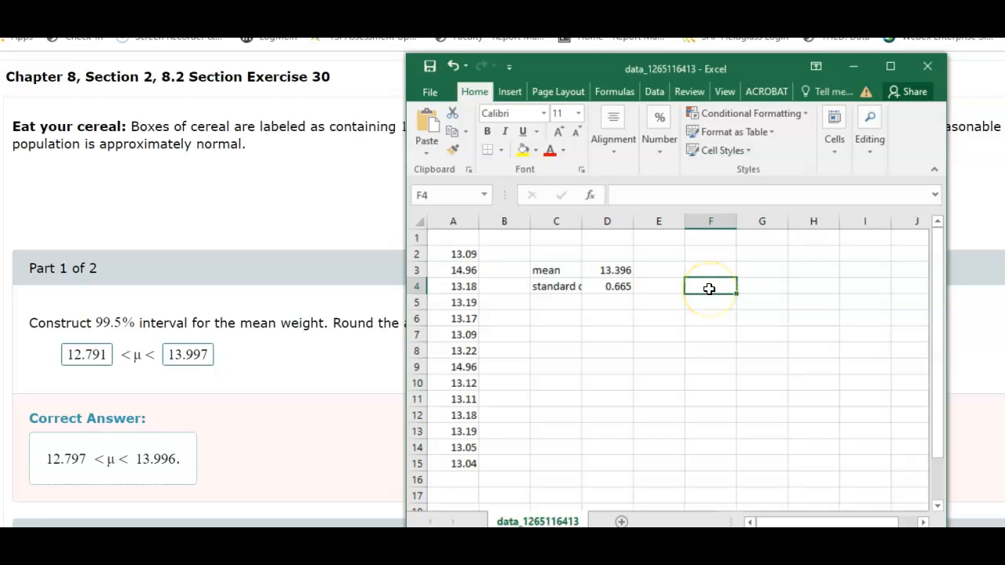
text(13)
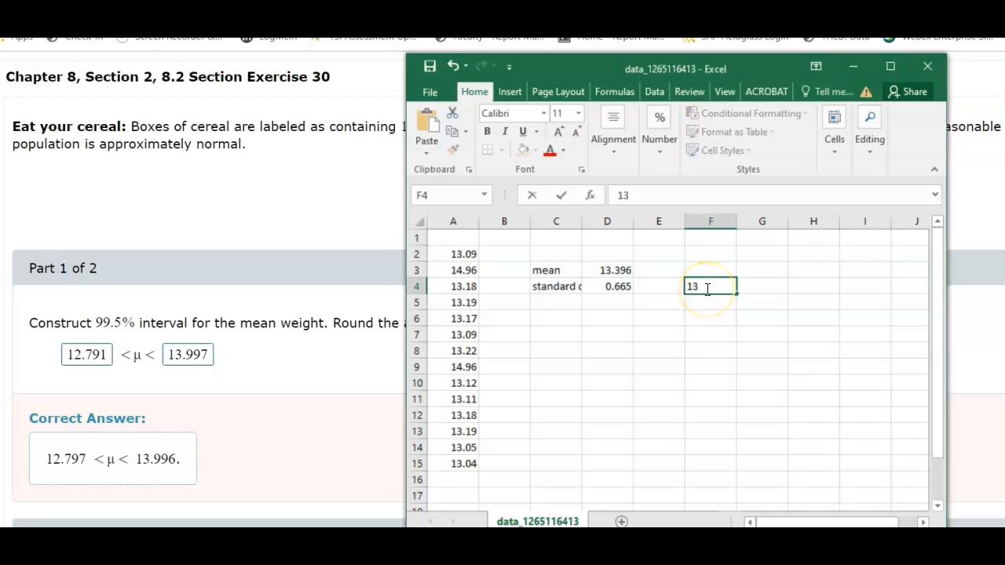
text(.396-)
text(3.)
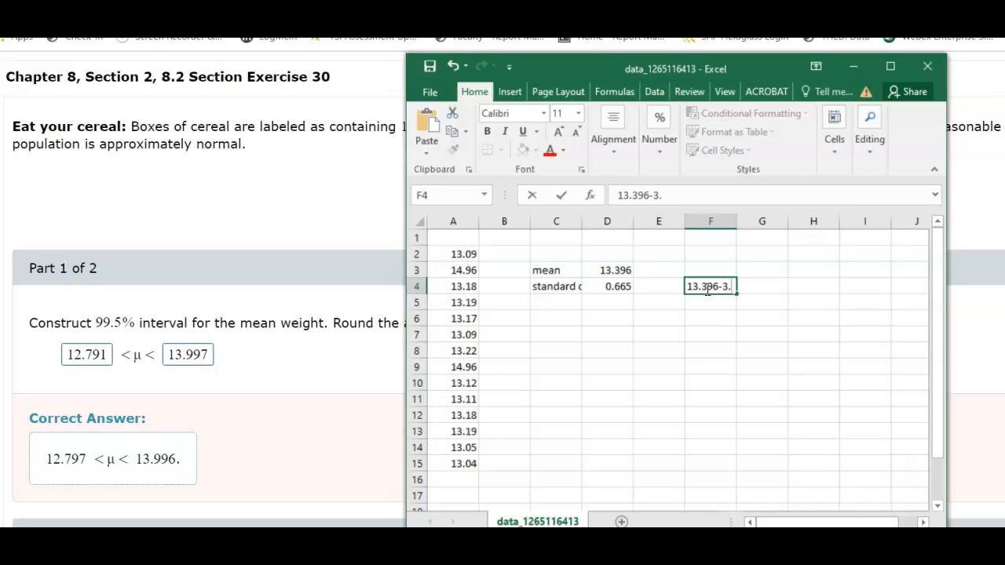
text(372)
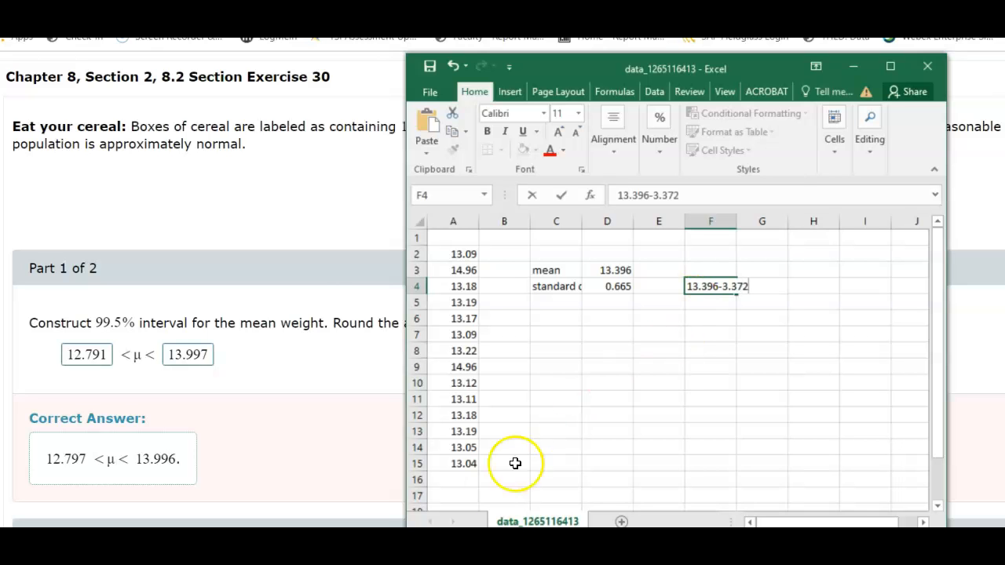
Step: Complete the lower-bound formula in F4 as =13.396-3.372*(0.665/sqrt(14)), accepting the suggested multiplication-sign correction
key(alt+Tab)
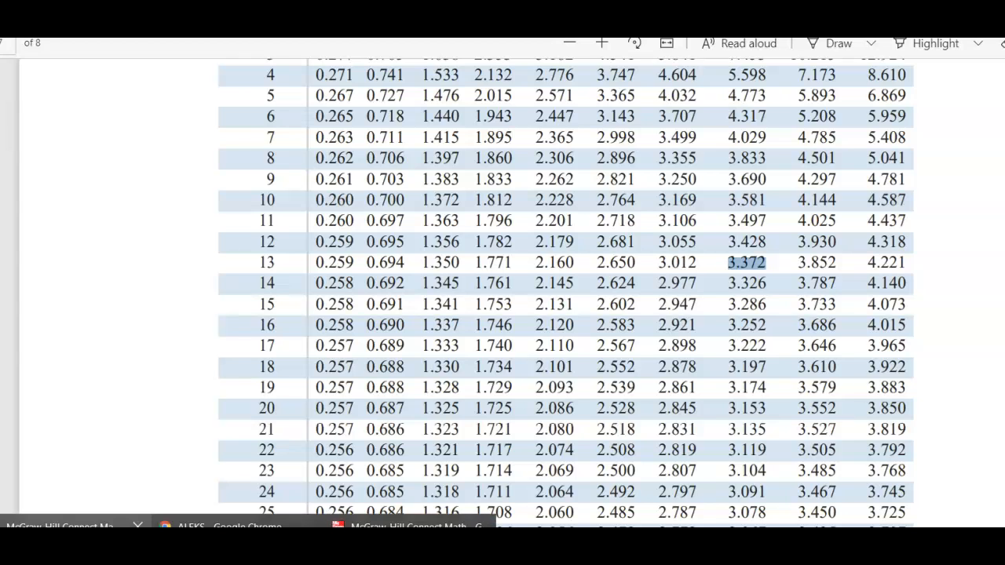
mouse_move(236, 560)
click(439, 526)
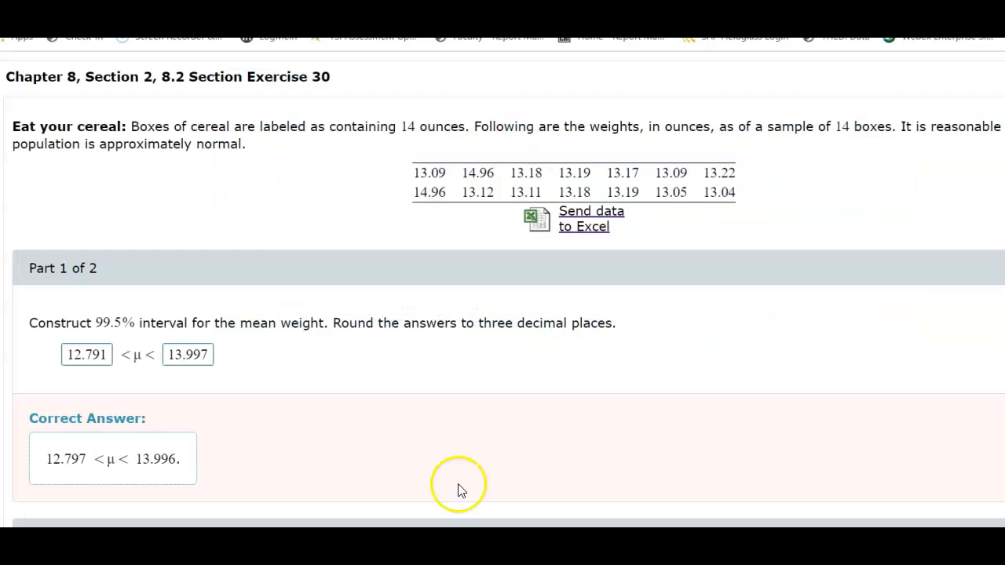
click(602, 548)
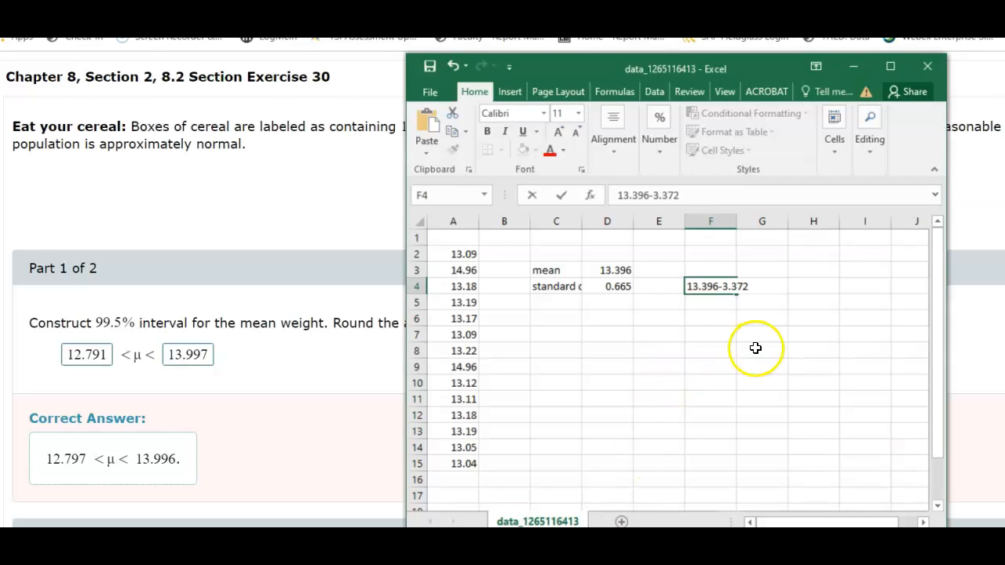
text((0.665)
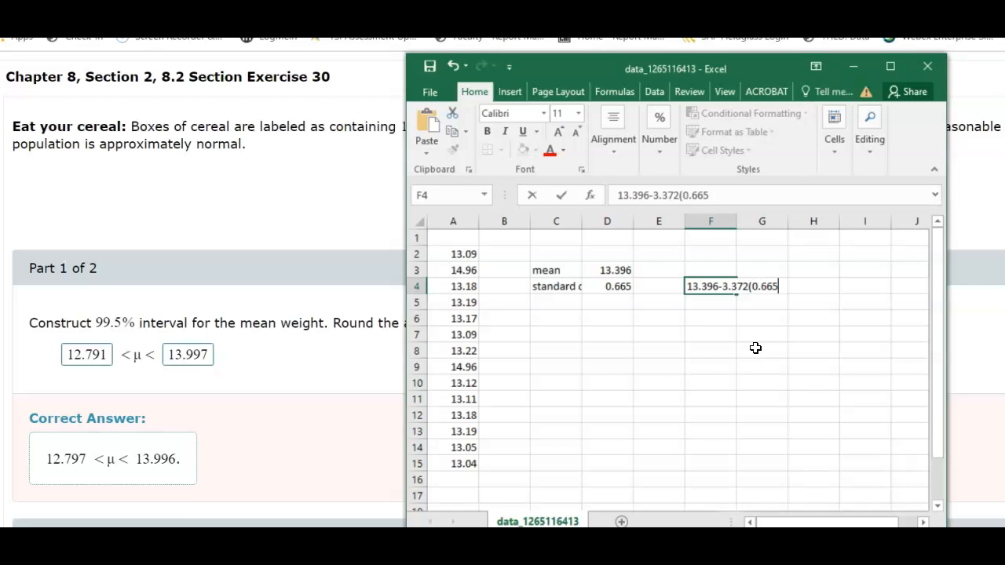
text(/sqrt(14))
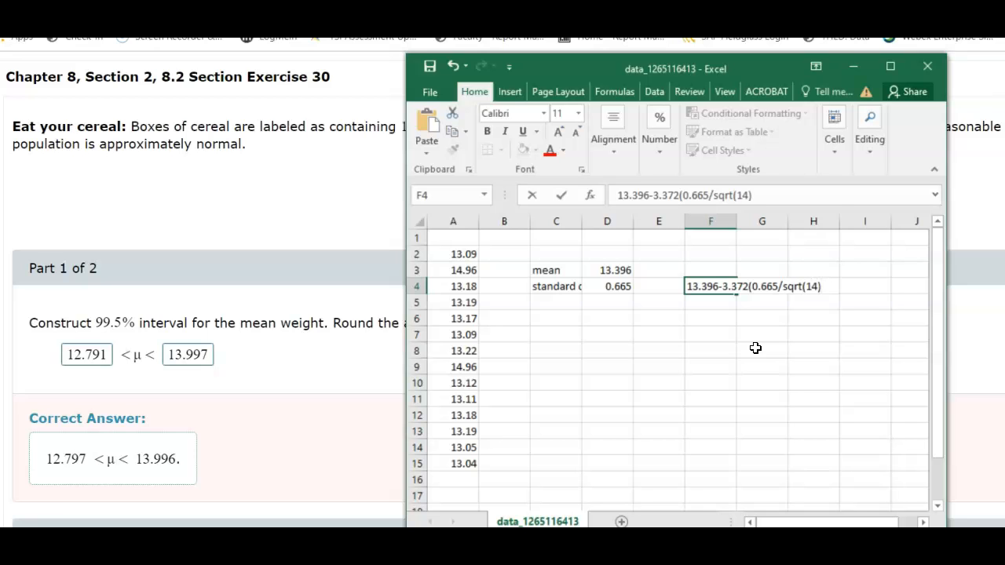
text())
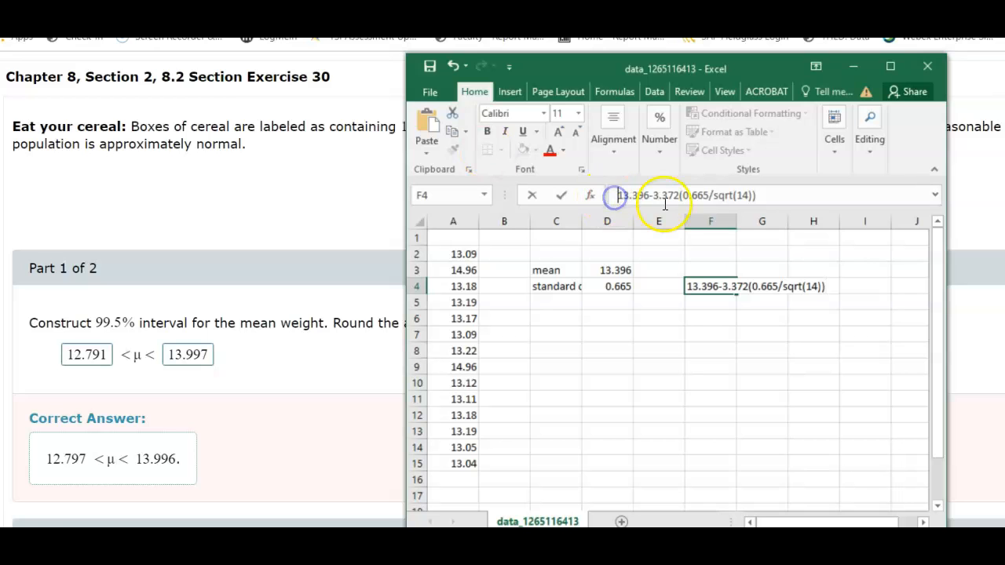
key(Home)
text(=)
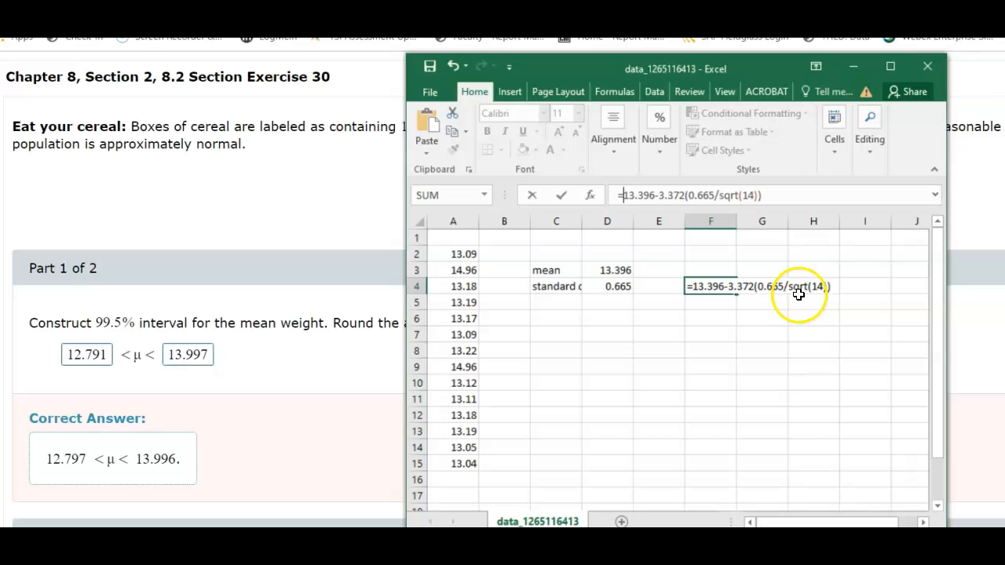
key(Return)
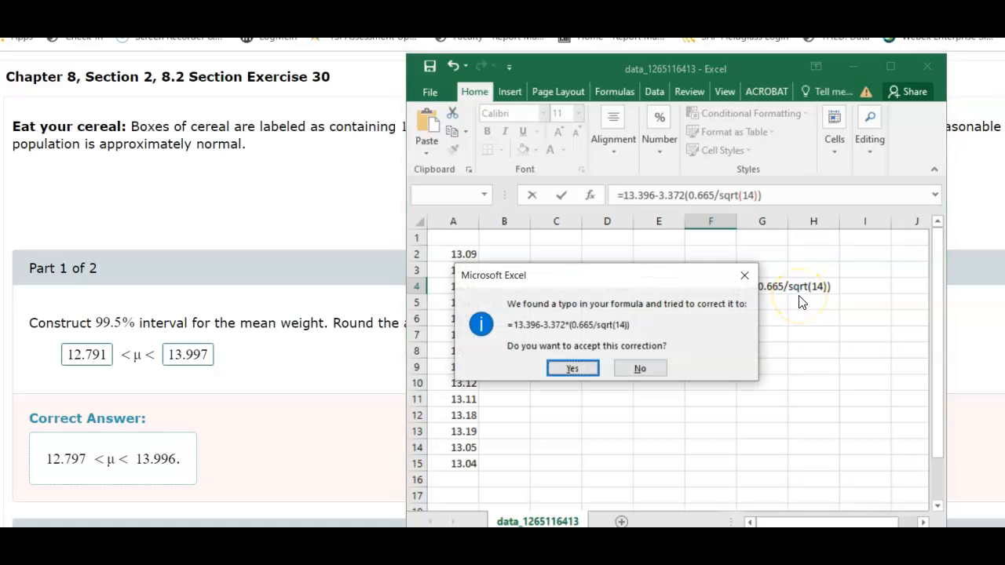
click(573, 368)
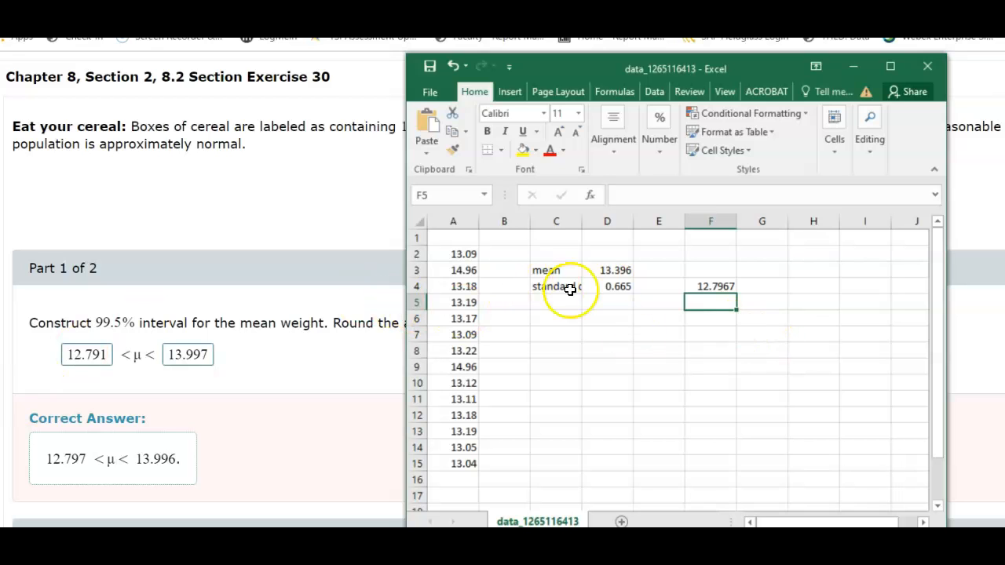
Step: Select the standard deviation in D4 to inspect its formula
click(611, 286)
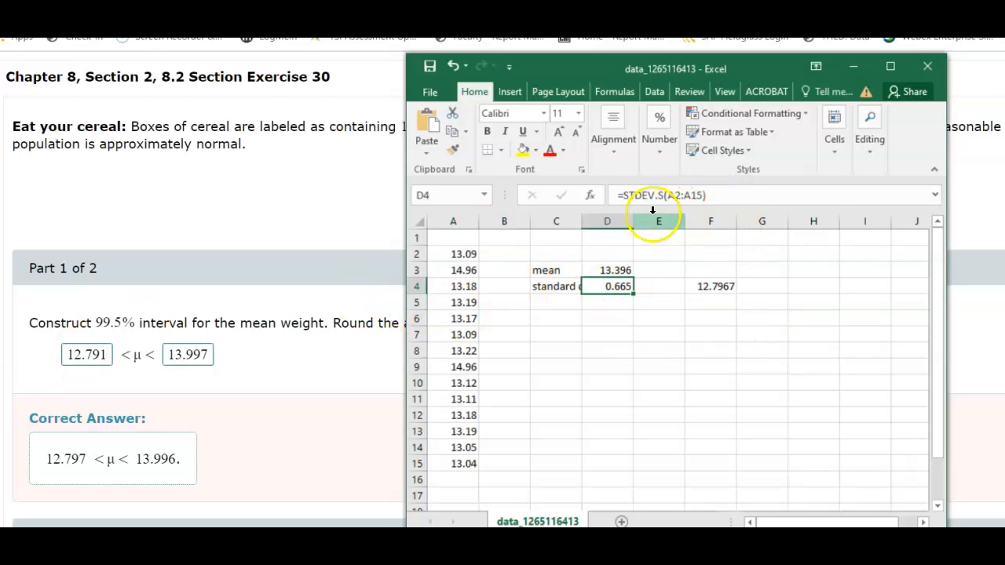